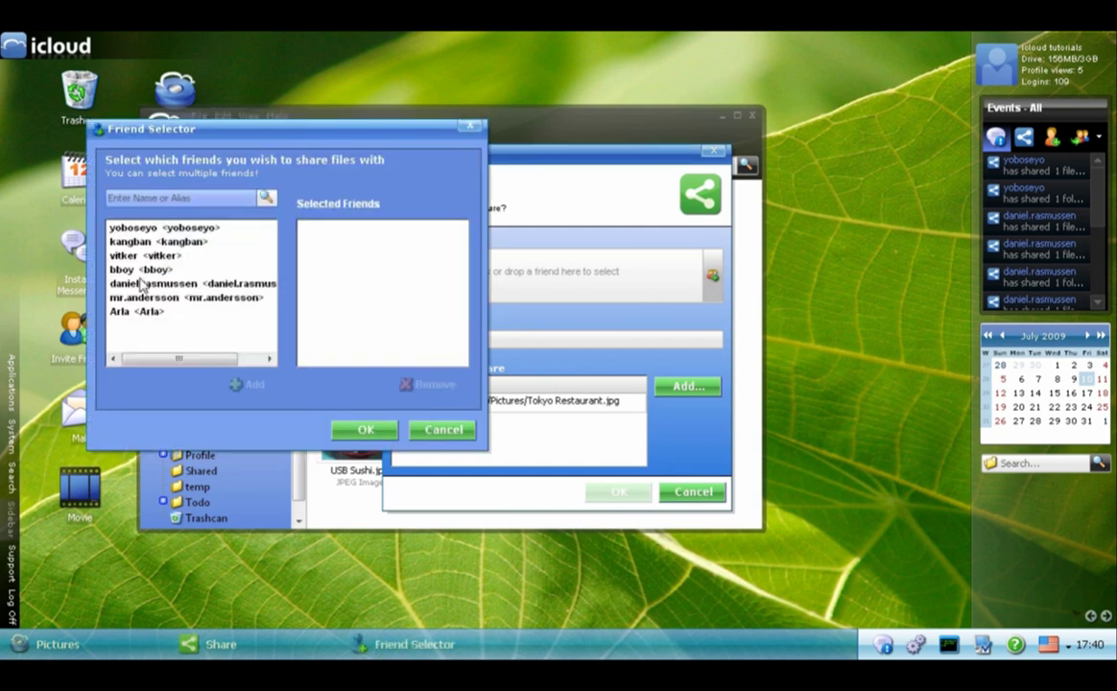
Select the second-to-last friend in the friend list and share Tokyo Restaurant.jpg with that friend.
{"action": "left_click", "coordinate": [135, 298]}
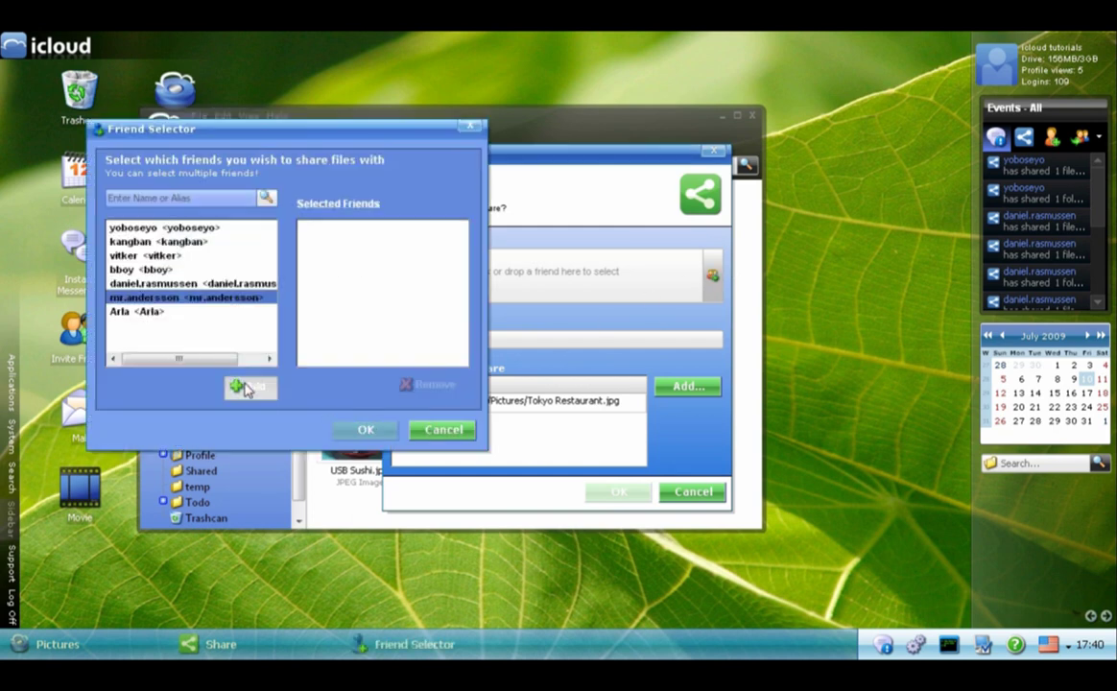
{"action": "left_click", "coordinate": [246, 385]}
{"action": "left_click", "coordinate": [366, 431]}
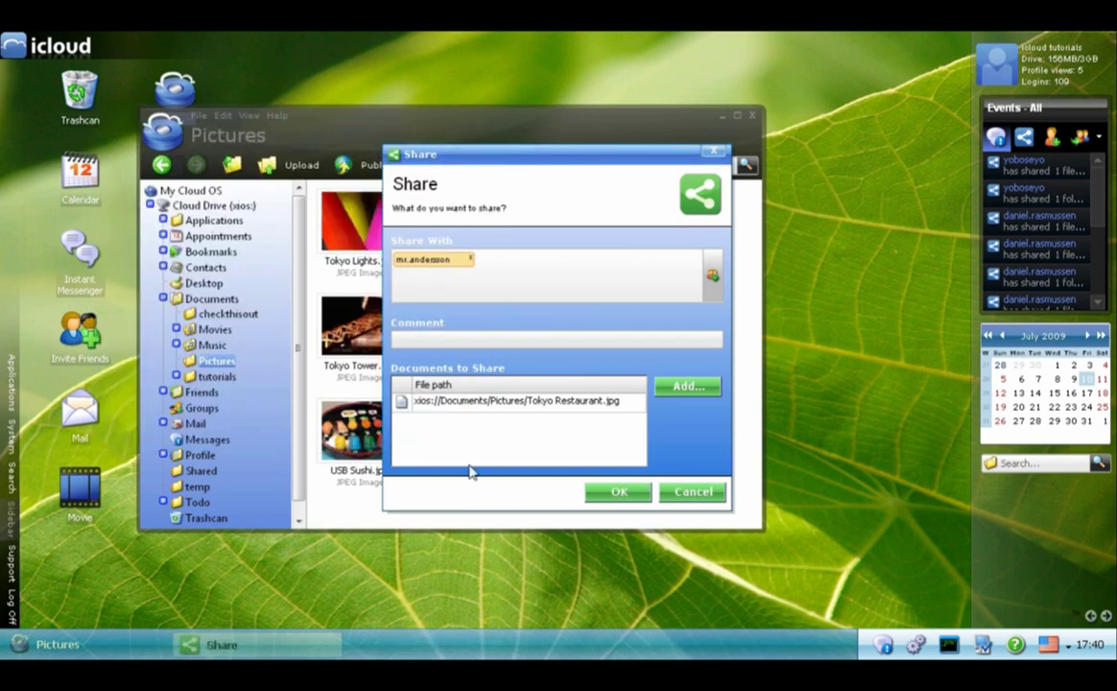
{"action": "left_click", "coordinate": [619, 494]}
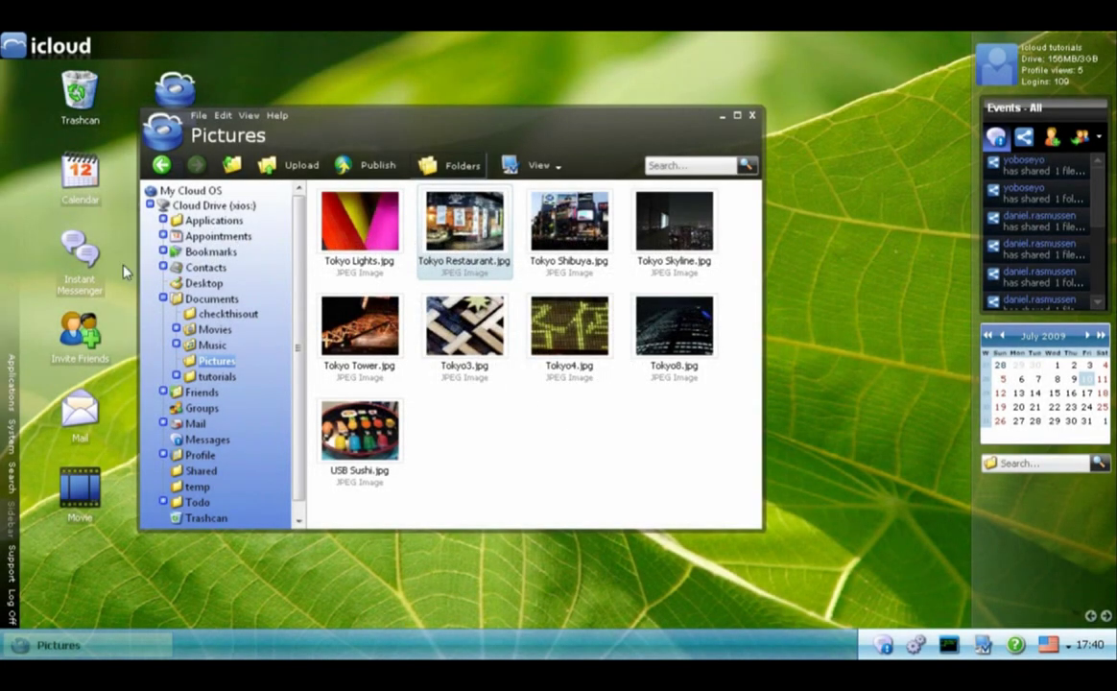
Open Instant Messenger and share Tokyo Shibuya.jpg by dropping it on the last friend in the contact list.
{"action": "double_click", "coordinate": [82, 254]}
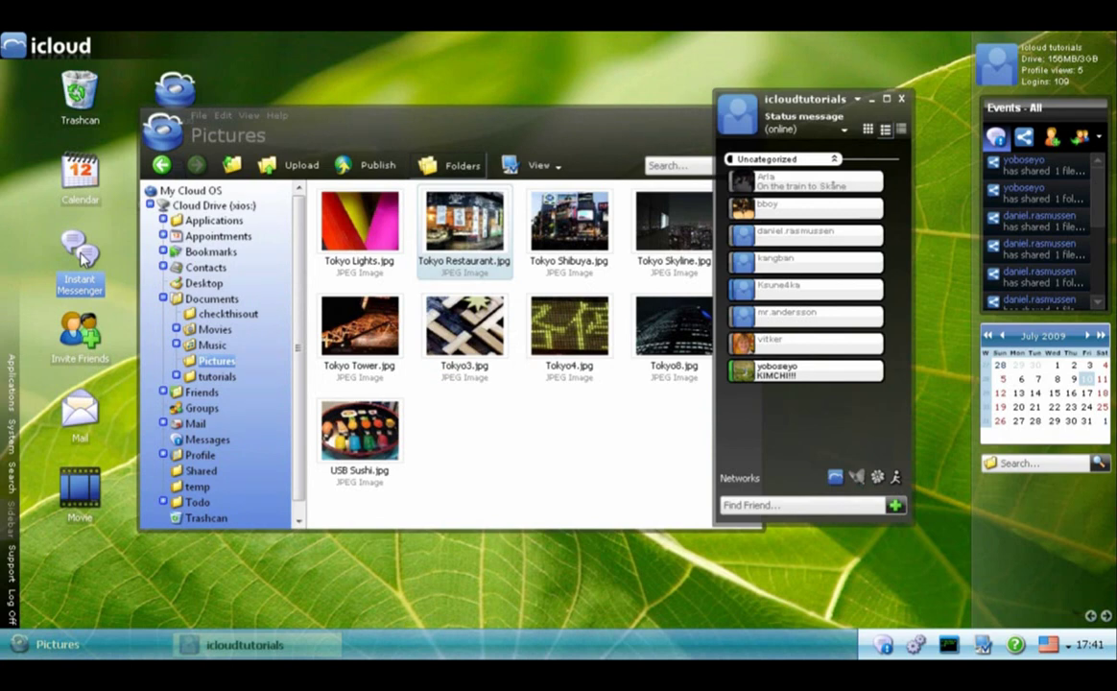
{"action": "left_click_drag", "start_coordinate": [550, 211], "coordinate": [809, 375]}
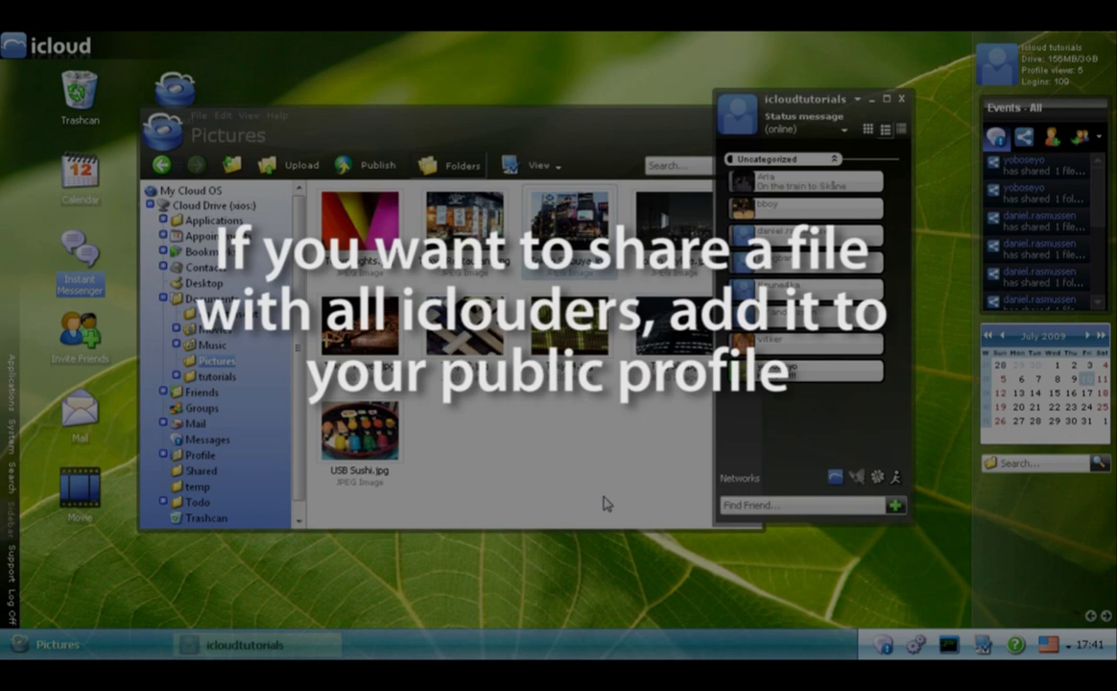
{"action": "left_click", "coordinate": [605, 504]}
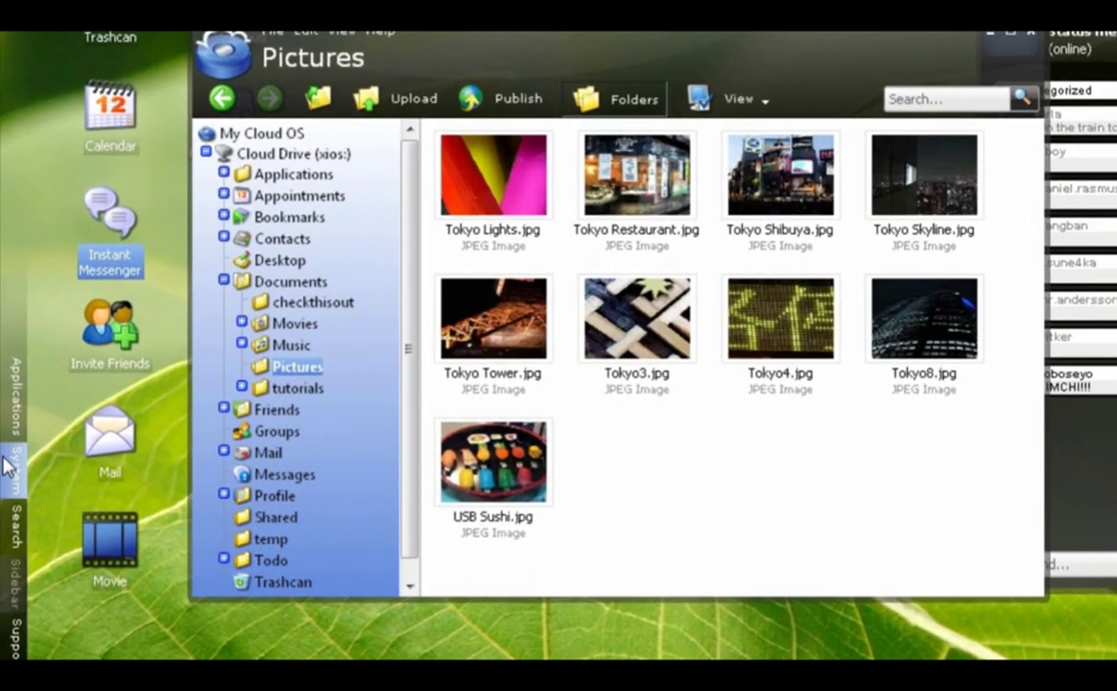
Open the account's own profile and add Tokyo Tower.jpg from the Documents/Pictures folder to its public files.
{"action": "left_click", "coordinate": [8, 468]}
{"action": "left_click", "coordinate": [113, 415]}
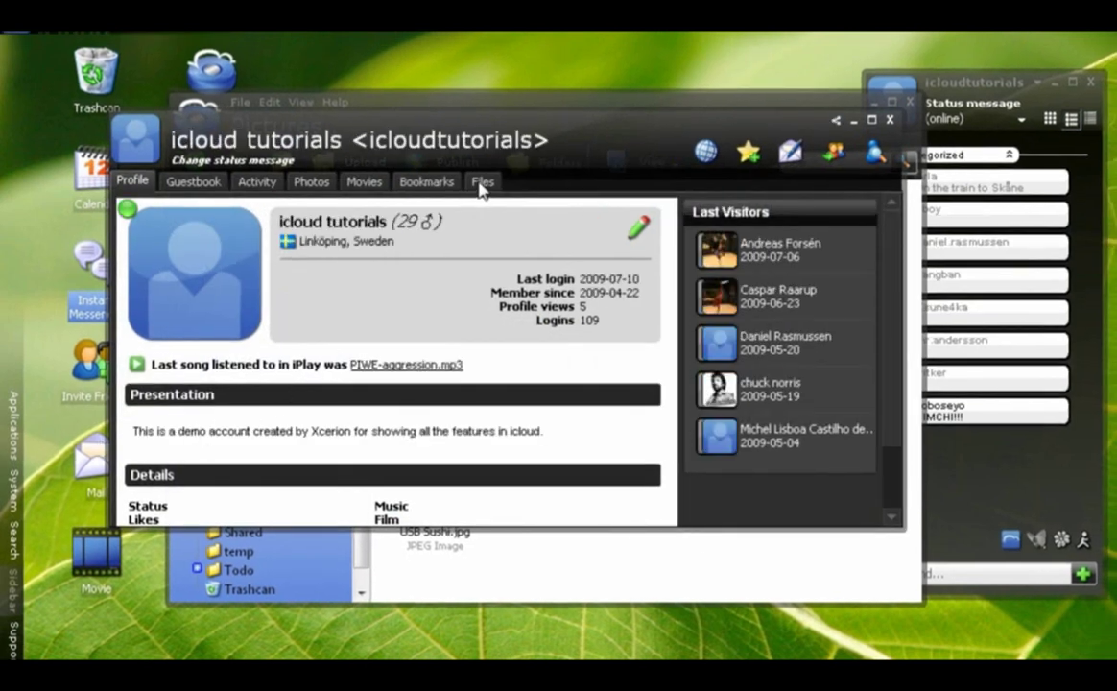
{"action": "left_click", "coordinate": [482, 183]}
{"action": "left_click", "coordinate": [161, 247]}
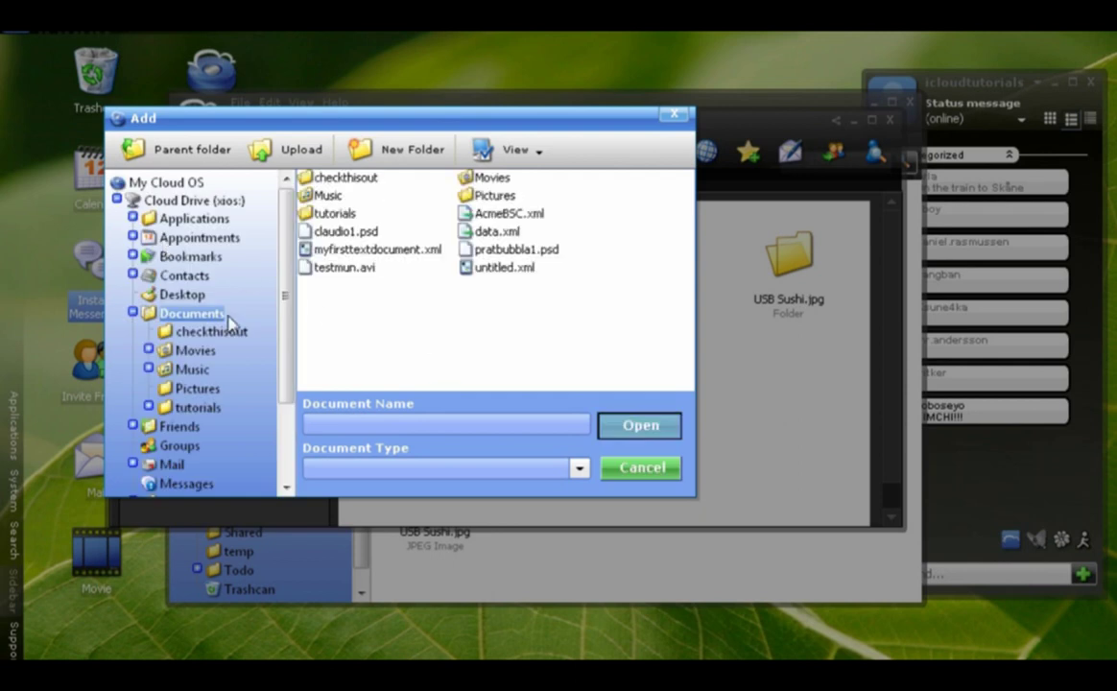
{"action": "left_click", "coordinate": [195, 389]}
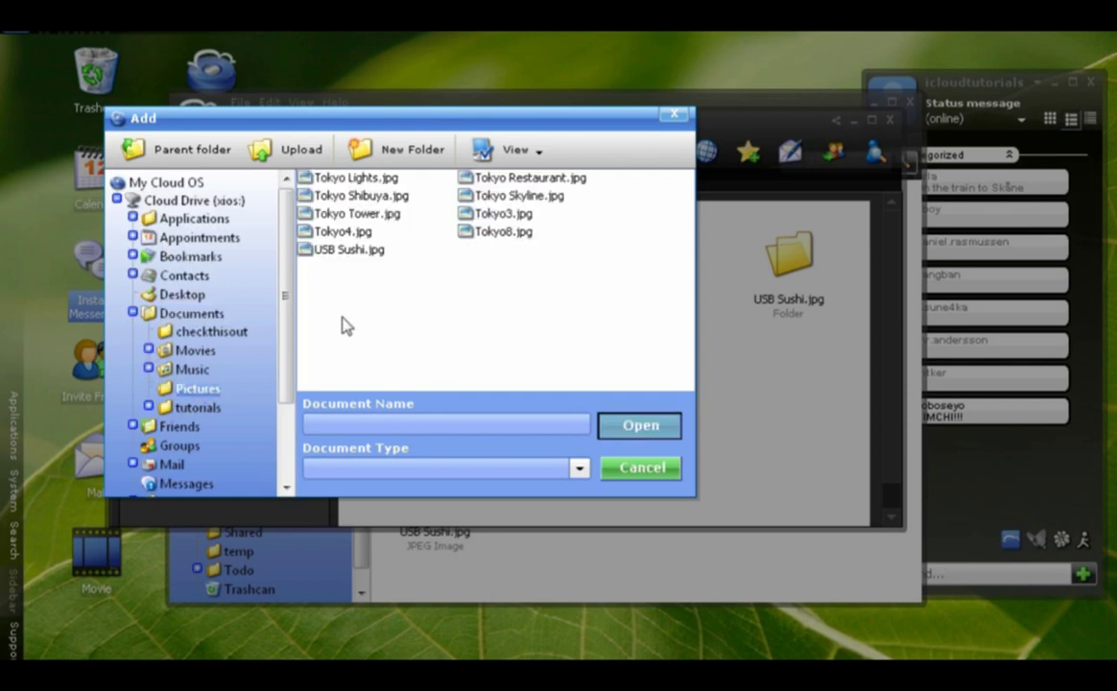
{"action": "left_click", "coordinate": [374, 219]}
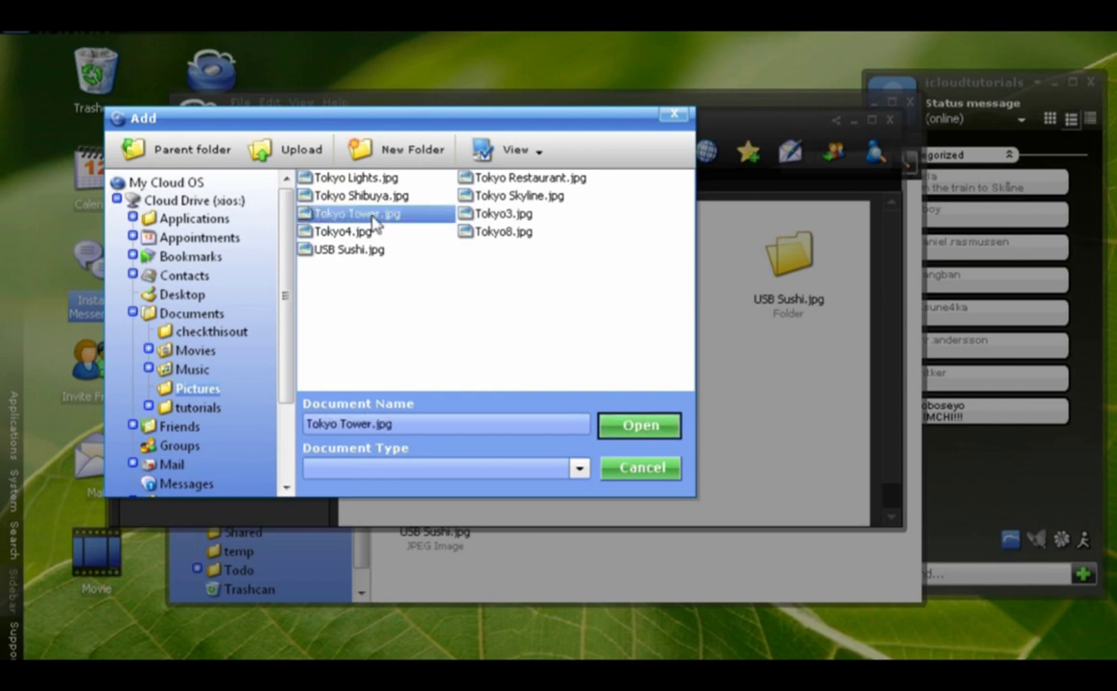
{"action": "left_click", "coordinate": [658, 430]}
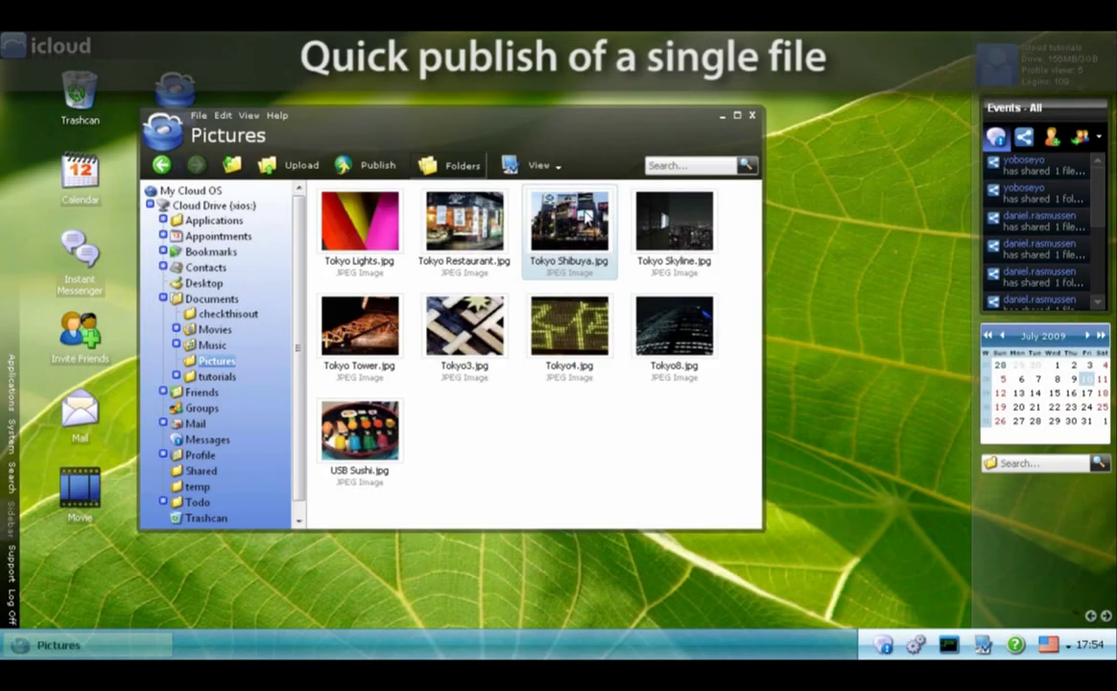
Copy the Internet link of Tokyo Shibuya.jpg to the clipboard and open that link in Internet Explorer.
{"action": "right_click", "coordinate": [588, 217]}
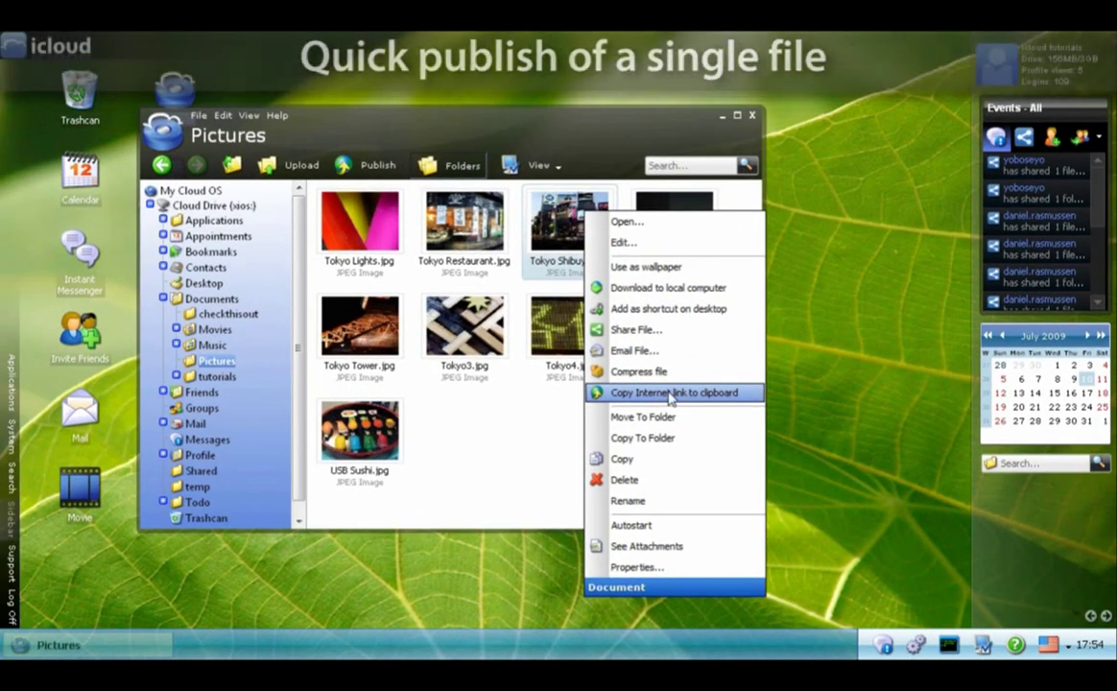
{"action": "left_click", "coordinate": [582, 351]}
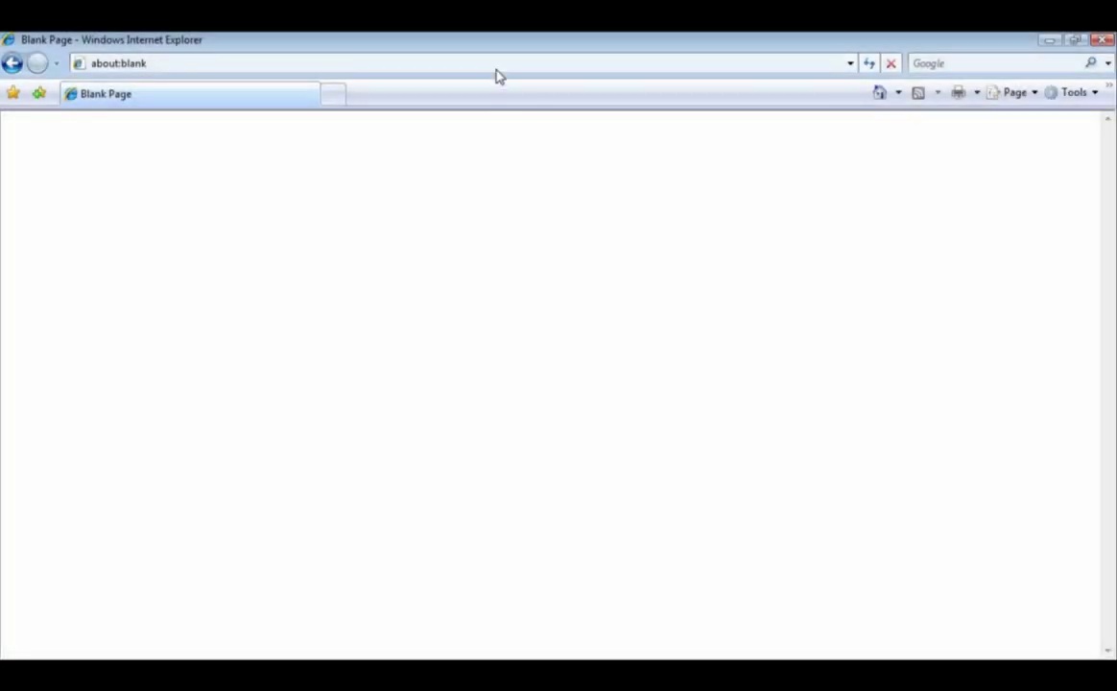
{"action": "left_click", "coordinate": [497, 70]}
{"action": "key", "text": "ctrl+v"}
{"action": "key", "text": "Return"}
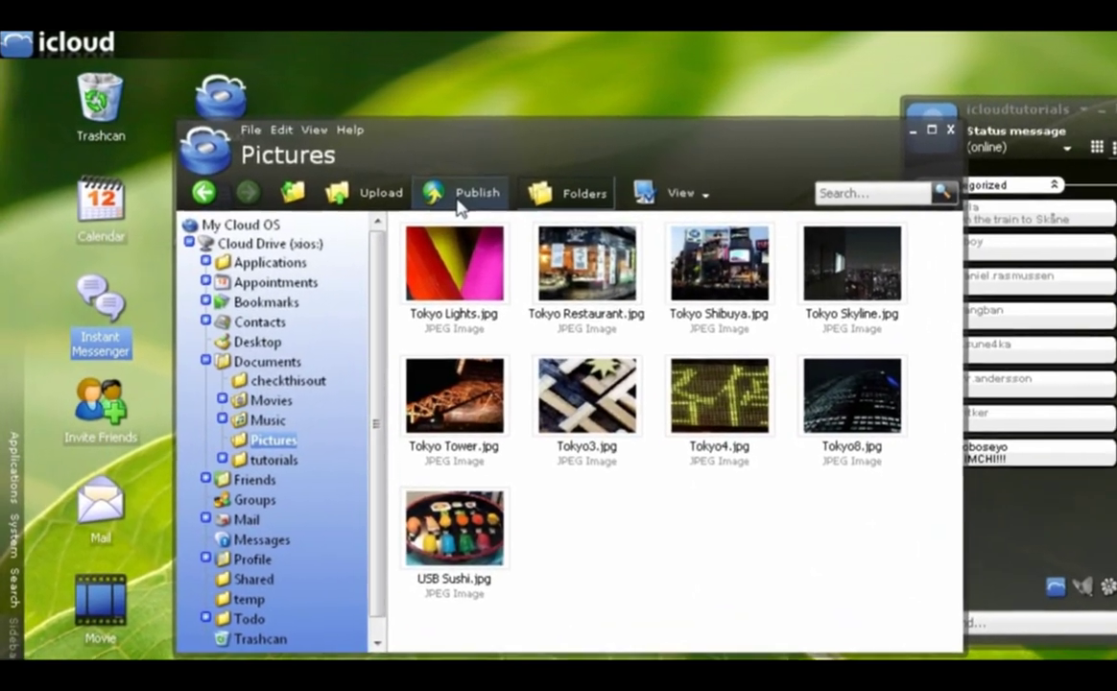
Back on the icloud desktop, publish the Pictures folder under the public name TokyoPictures and copy its URL to the clipboard.
{"action": "left_click", "coordinate": [438, 192]}
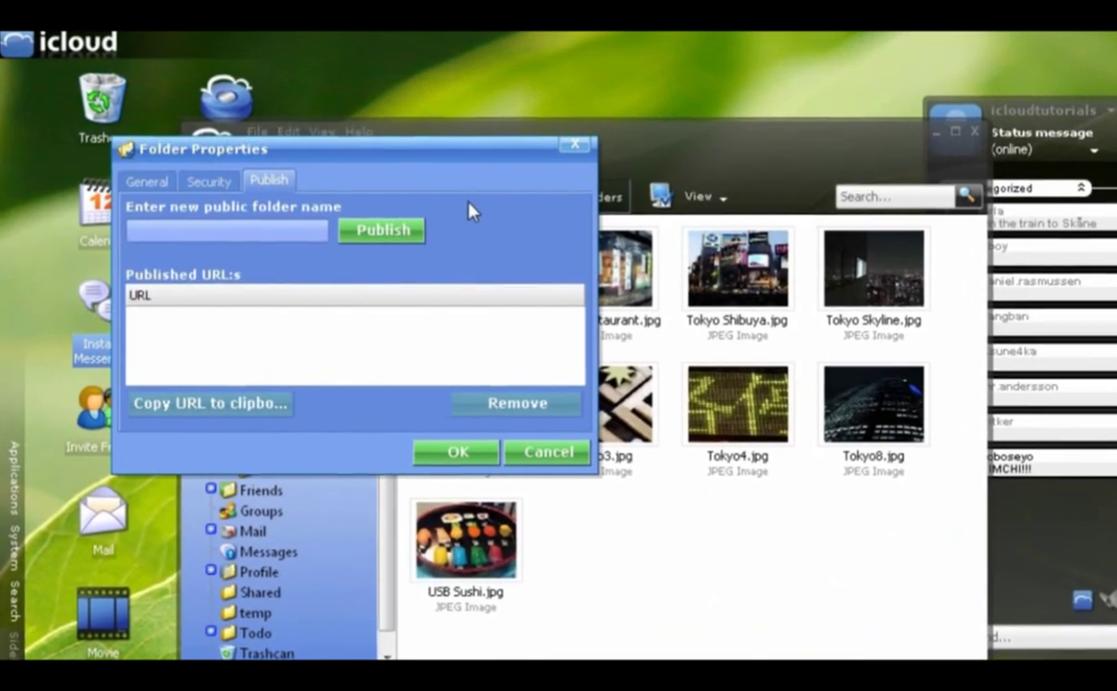
{"action": "left_click", "coordinate": [203, 239]}
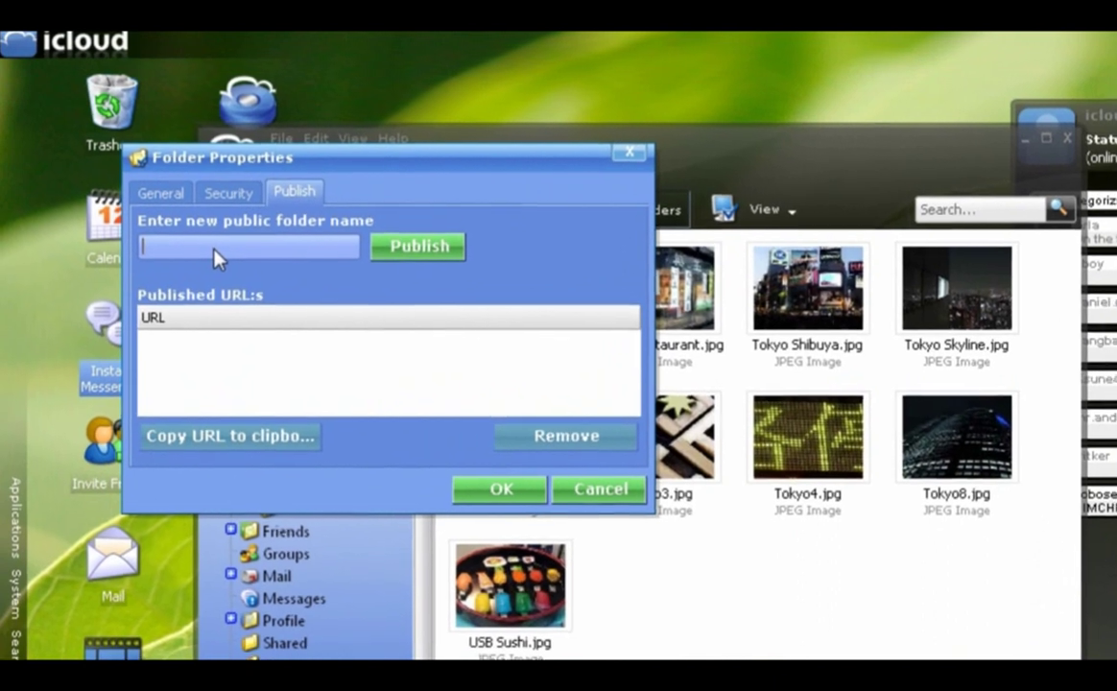
{"action": "type", "text": "TokyoPictures"}
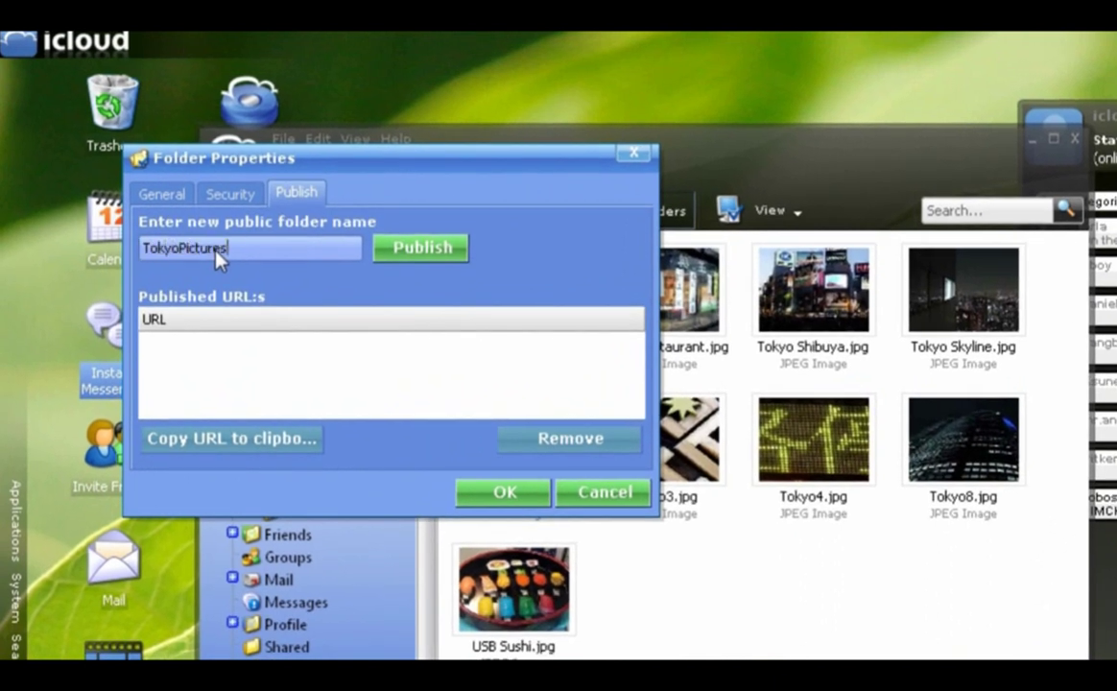
{"action": "left_click", "coordinate": [434, 250]}
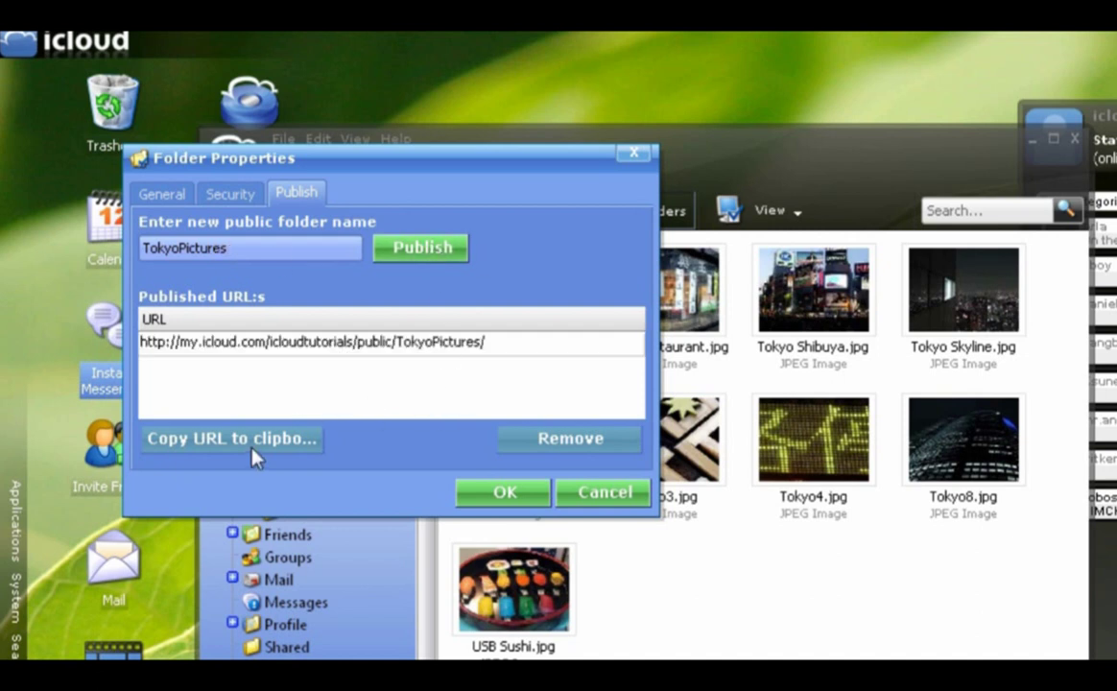
{"action": "left_click", "coordinate": [382, 348]}
{"action": "left_click", "coordinate": [288, 442]}
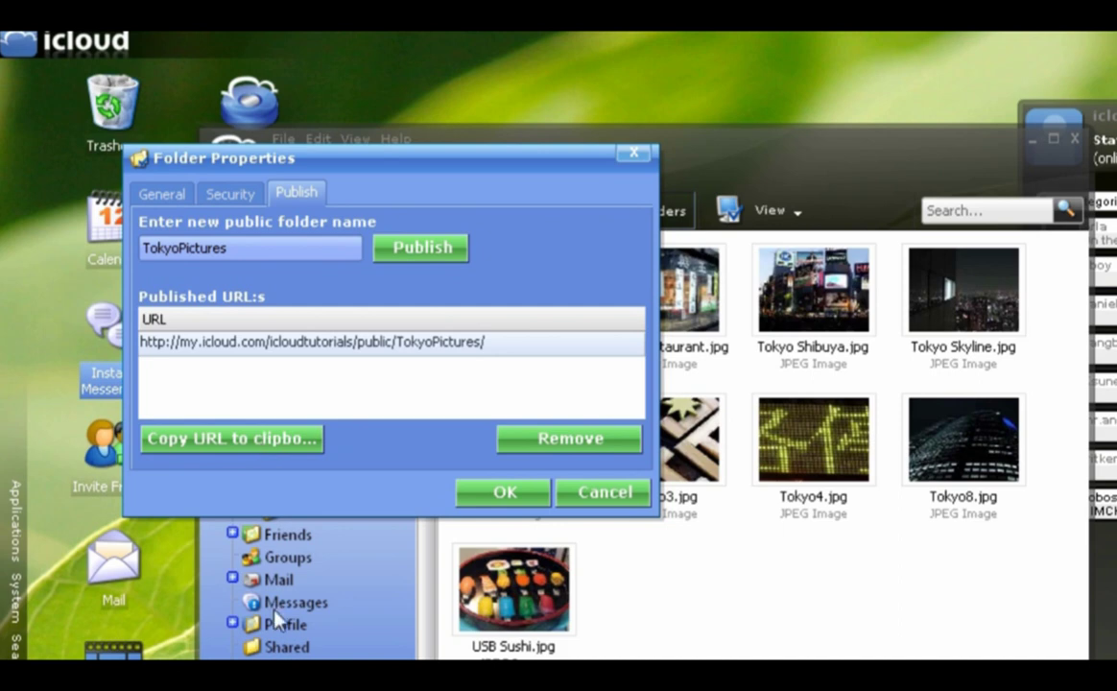
{"action": "left_click", "coordinate": [508, 494]}
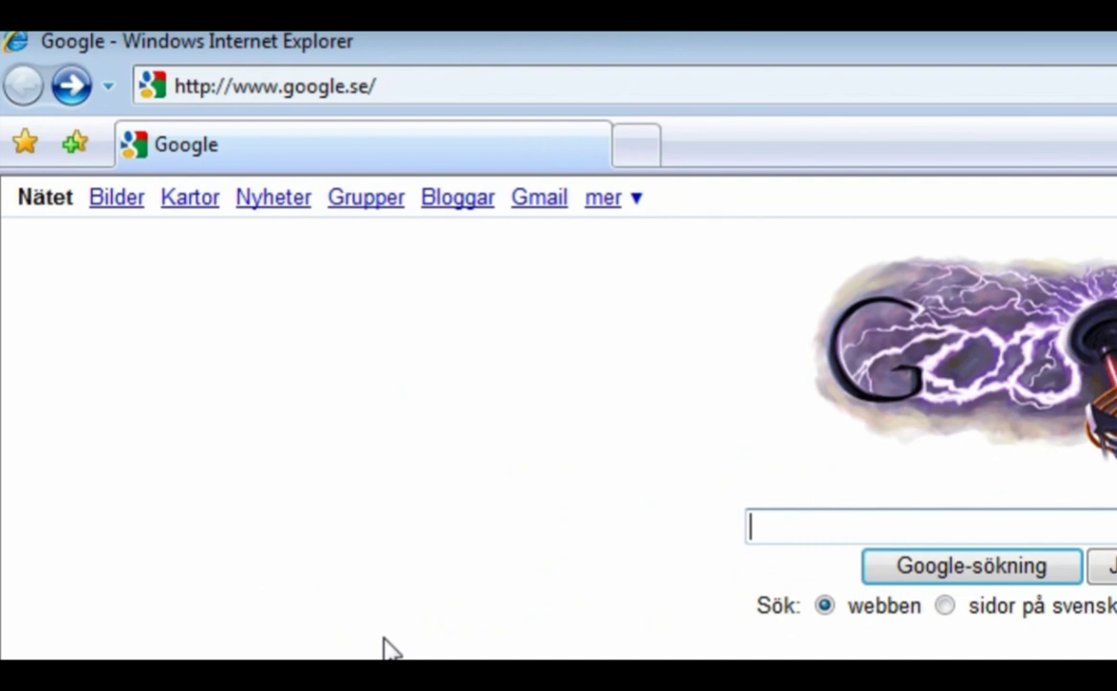
{"action": "left_click", "coordinate": [398, 83]}
{"action": "type", "text": "http://my.icloud.com/icloudtutorials/public/TokyoPictures/"}
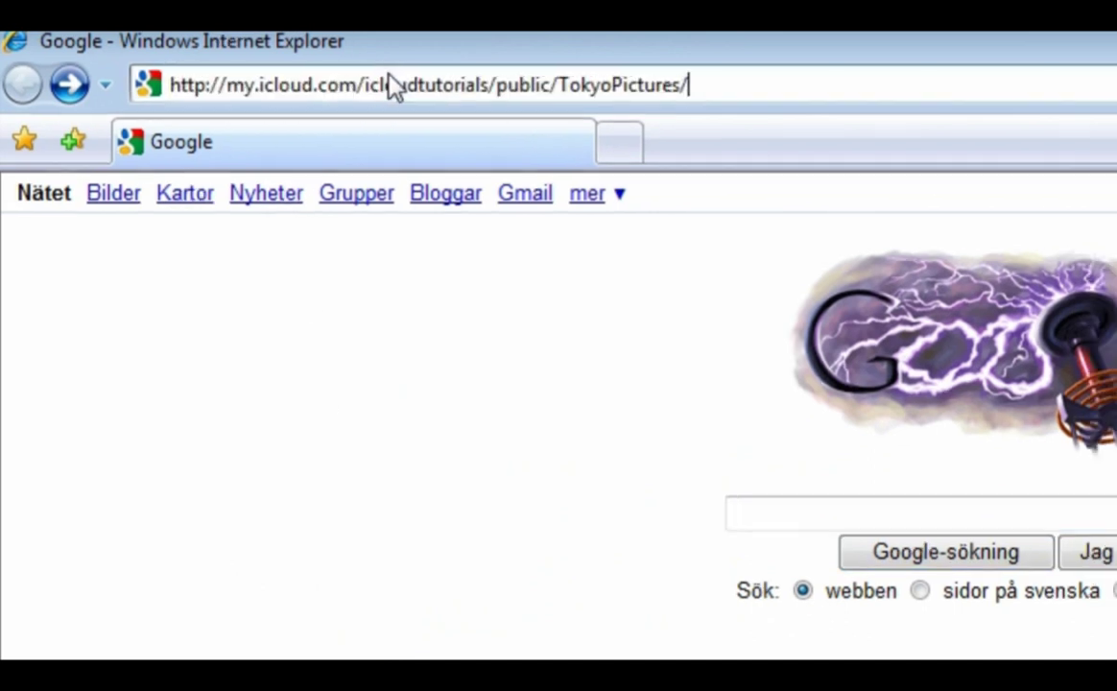
{"action": "key", "text": "Return"}
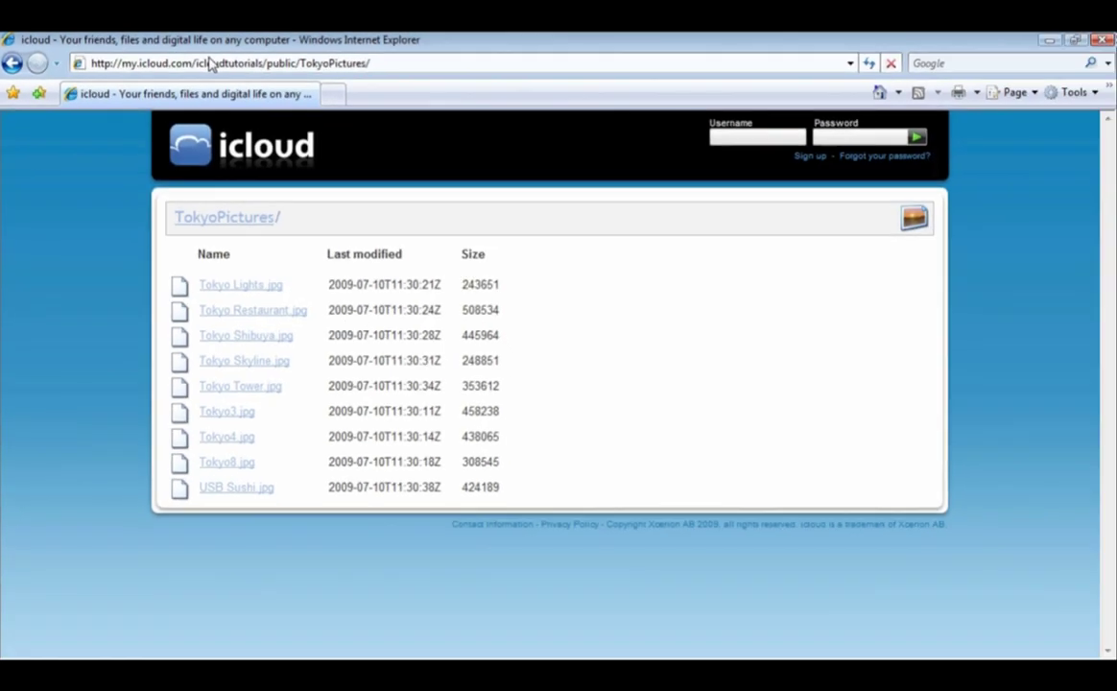
{"action": "left_click", "coordinate": [252, 318]}
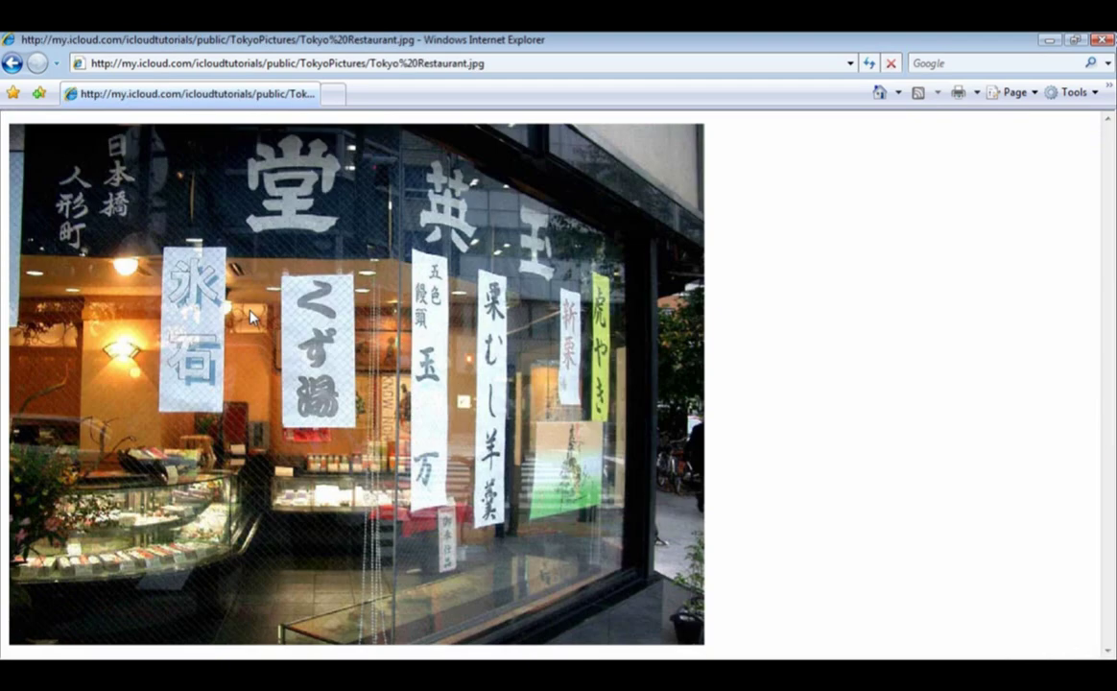
{"action": "left_click", "coordinate": [13, 64]}
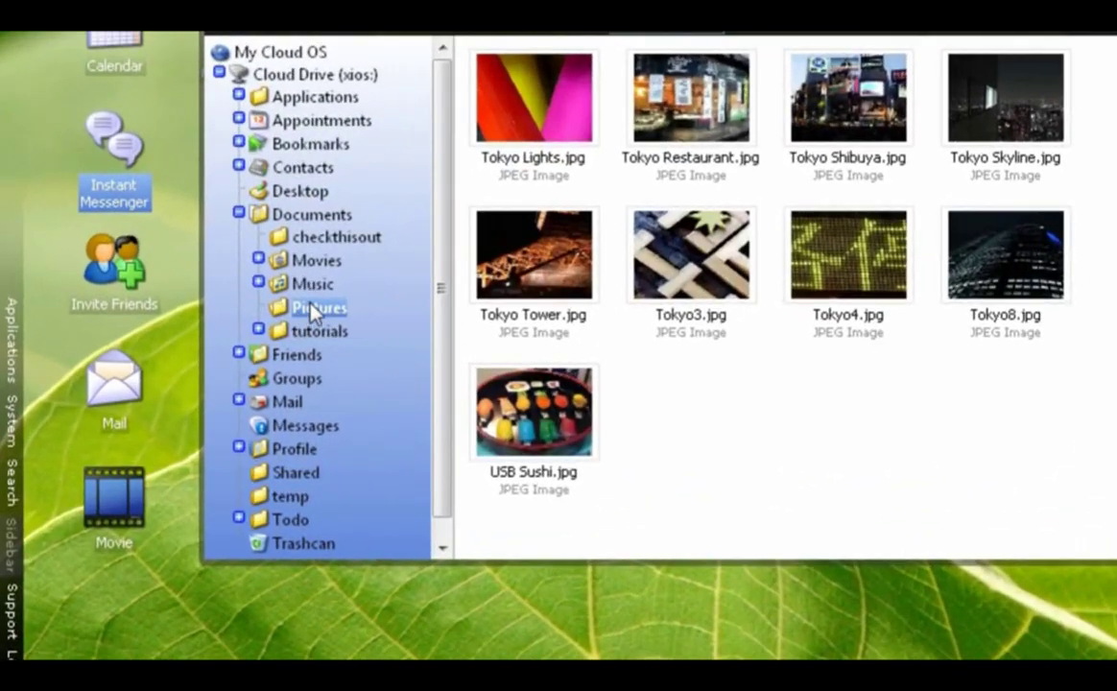
Back on the icloud desktop, unpublish the Pictures folder by removing its TokyoPictures URL from the folder properties.
{"action": "right_click", "coordinate": [313, 309]}
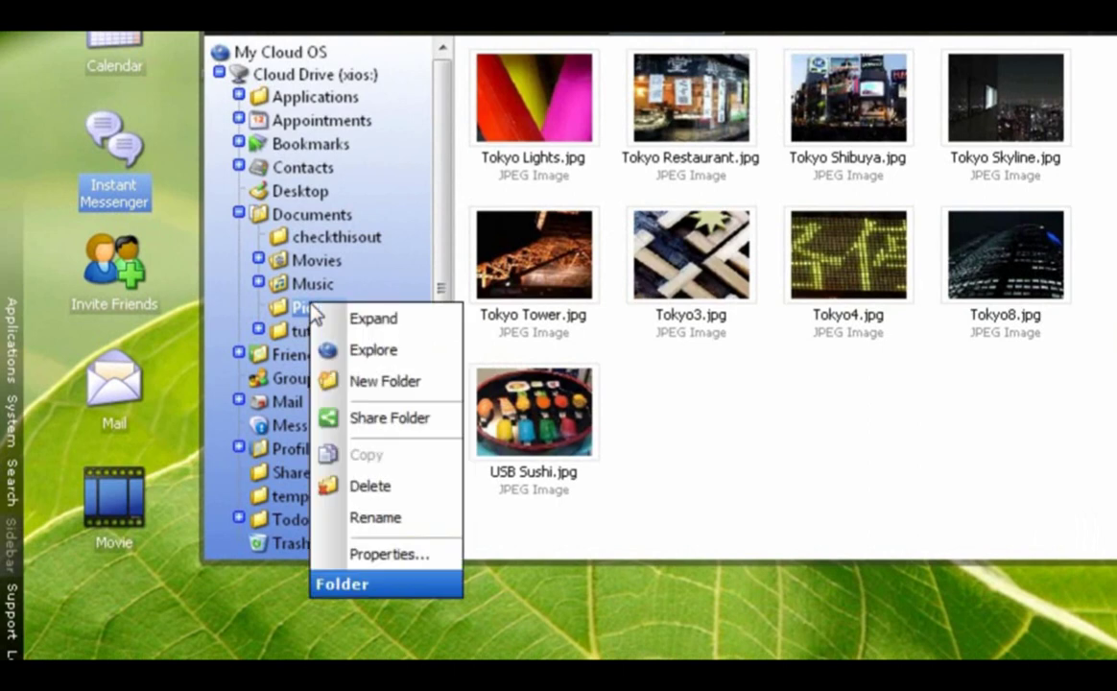
{"action": "left_click", "coordinate": [404, 554]}
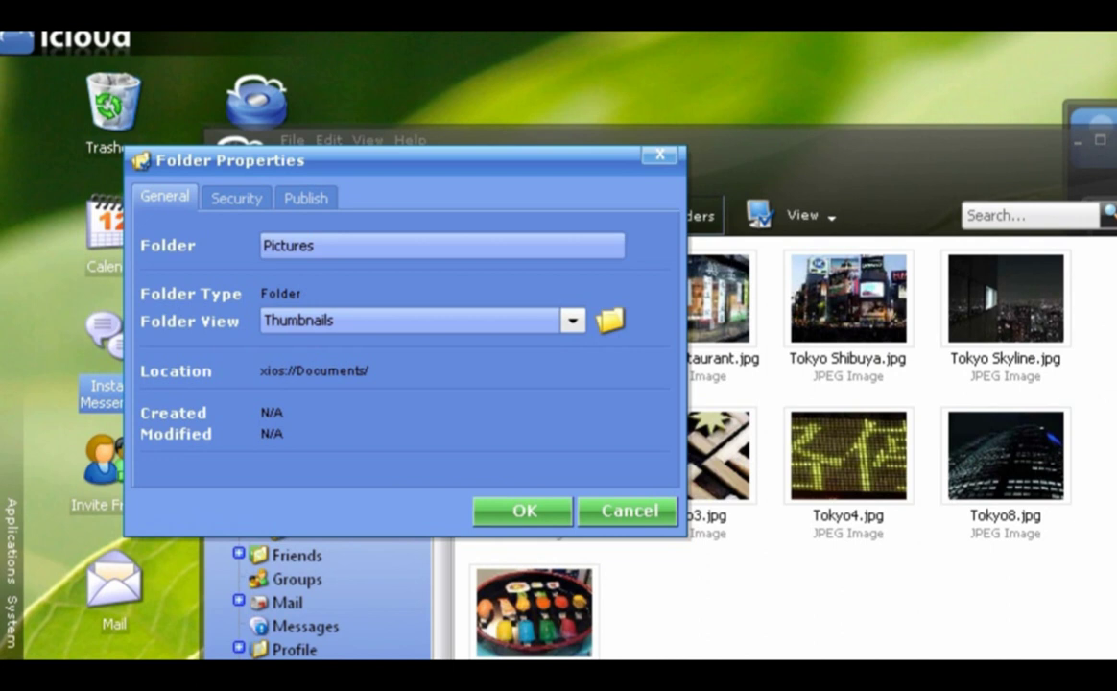
{"action": "left_click", "coordinate": [326, 197]}
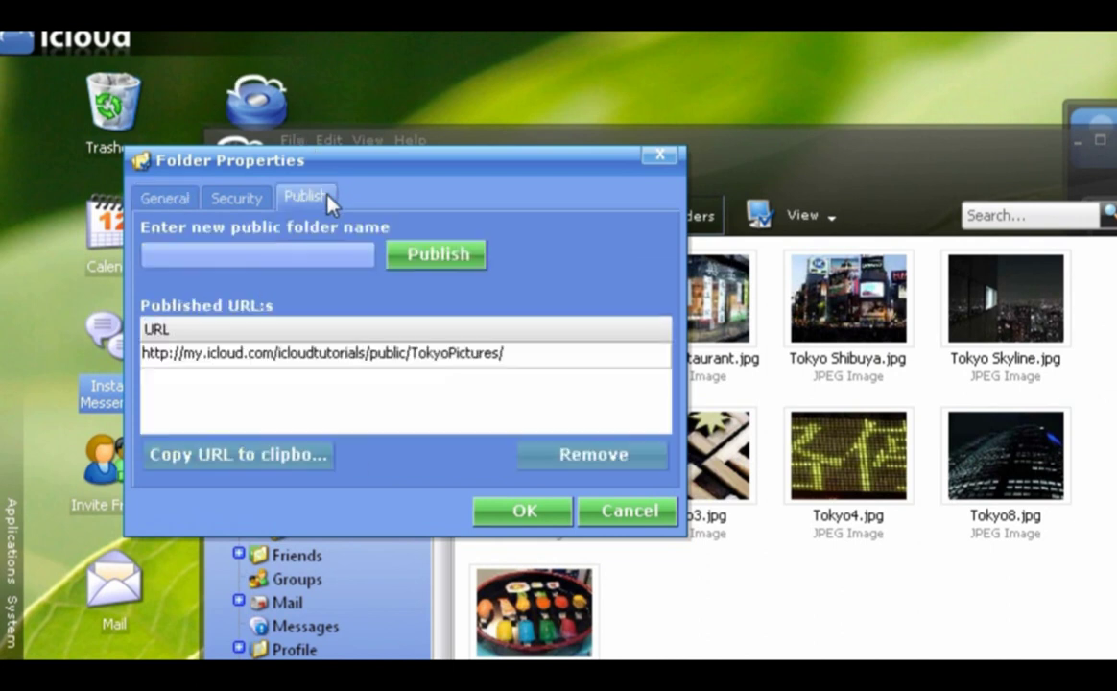
{"action": "left_click", "coordinate": [303, 362]}
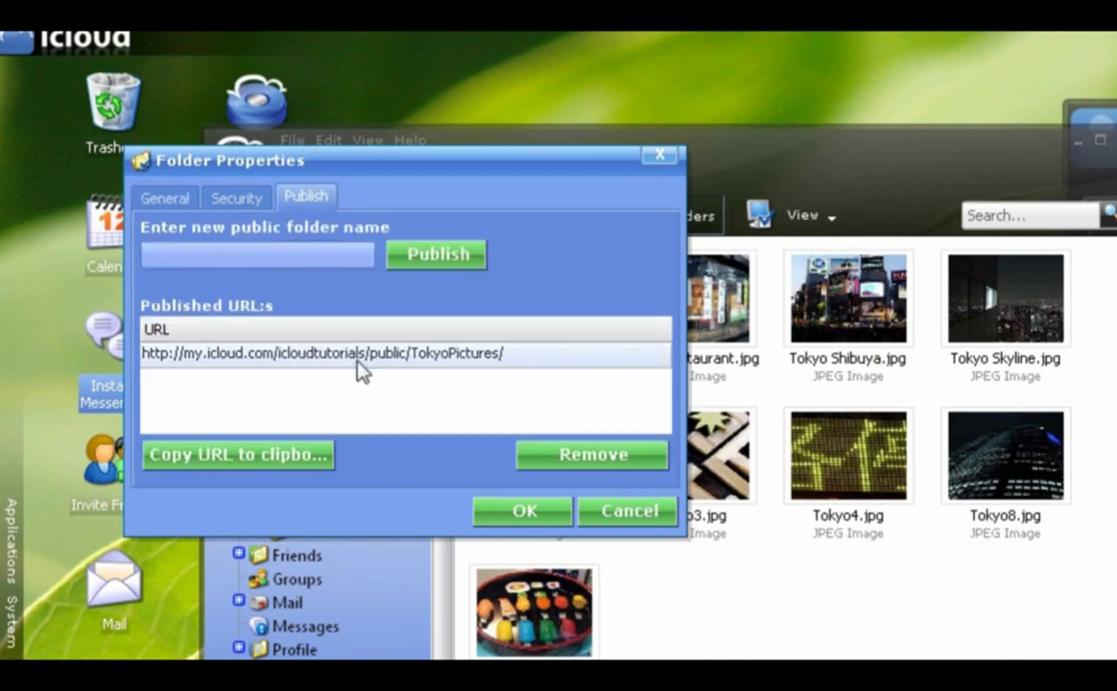
{"action": "left_click", "coordinate": [618, 459]}
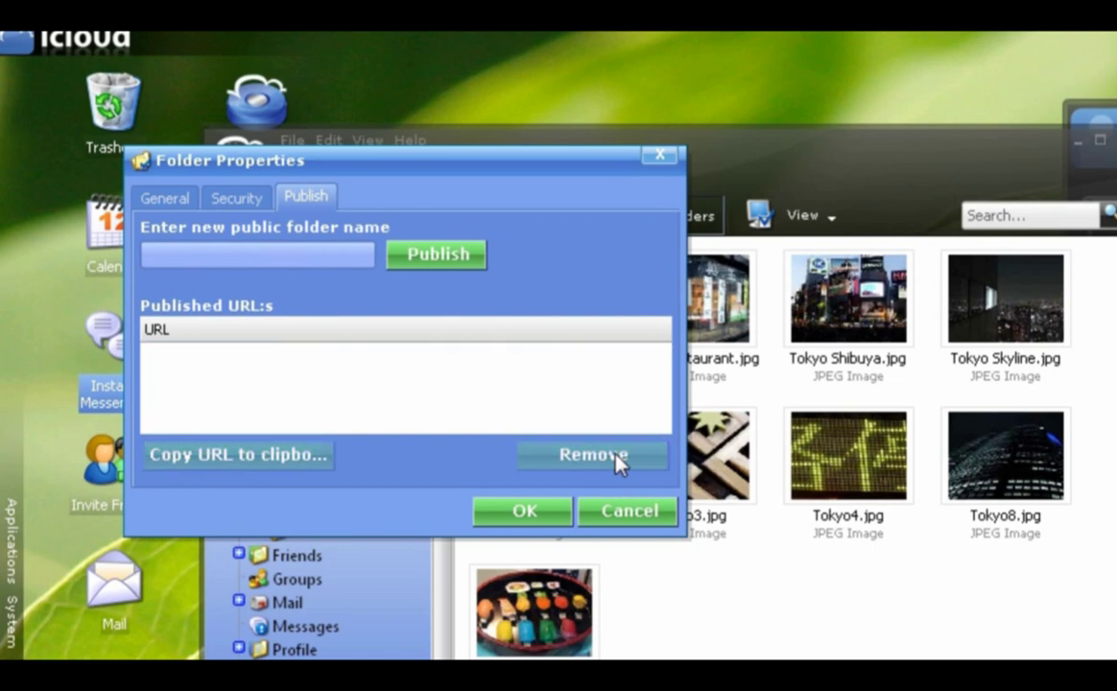
{"action": "left_click", "coordinate": [538, 515]}
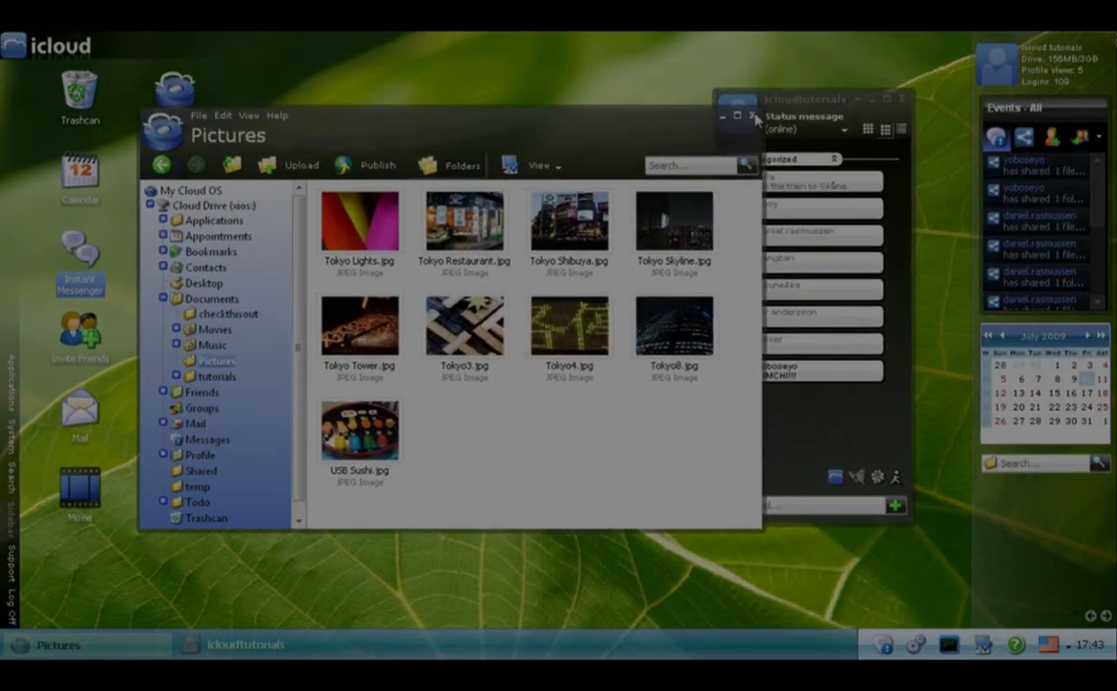
Close the Pictures folder window and the Instant Messenger window.
{"action": "left_click", "coordinate": [911, 126]}
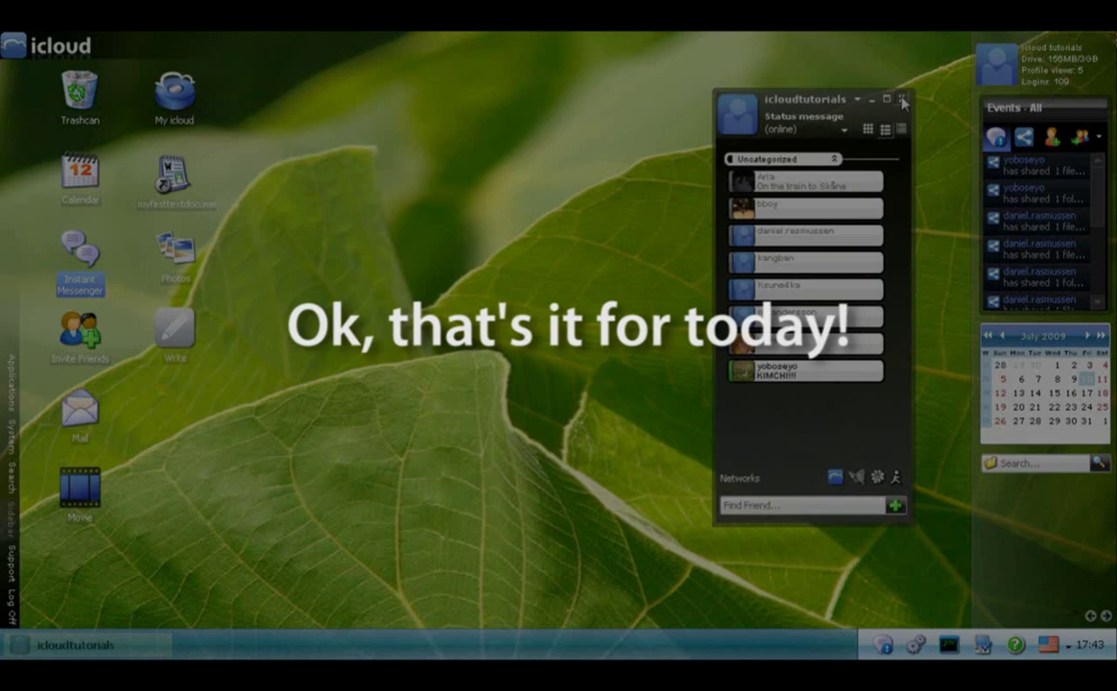
{"action": "left_click", "coordinate": [901, 100]}
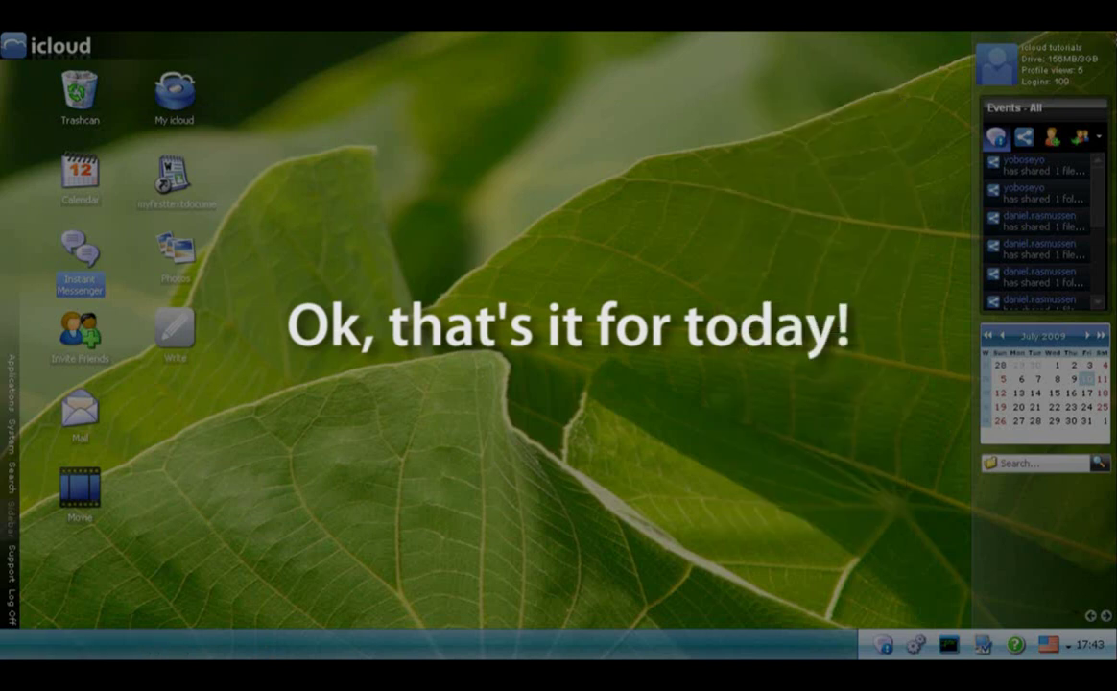